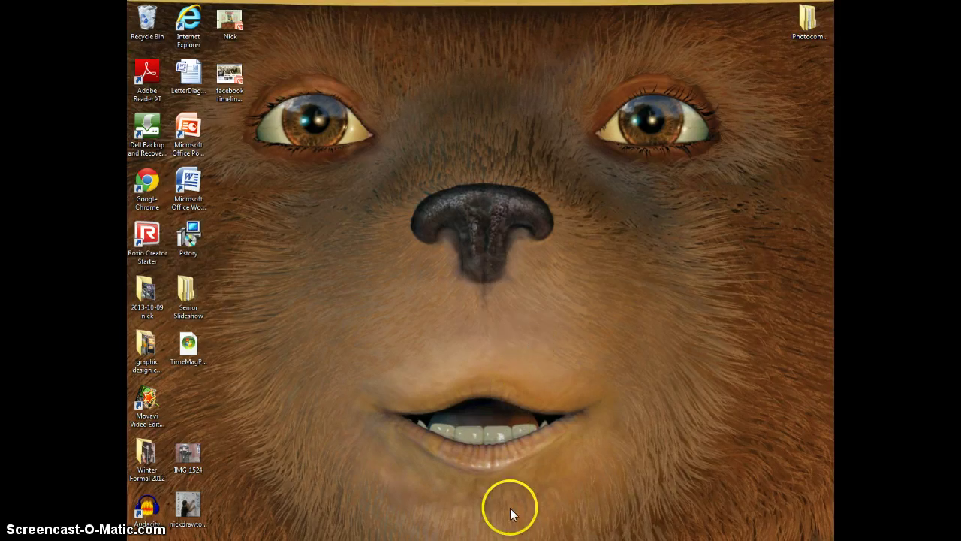
Launch Movavi Video Editor from the desktop to start a new untitled project.
{"action": "left_click", "coordinate": [518, 539]}
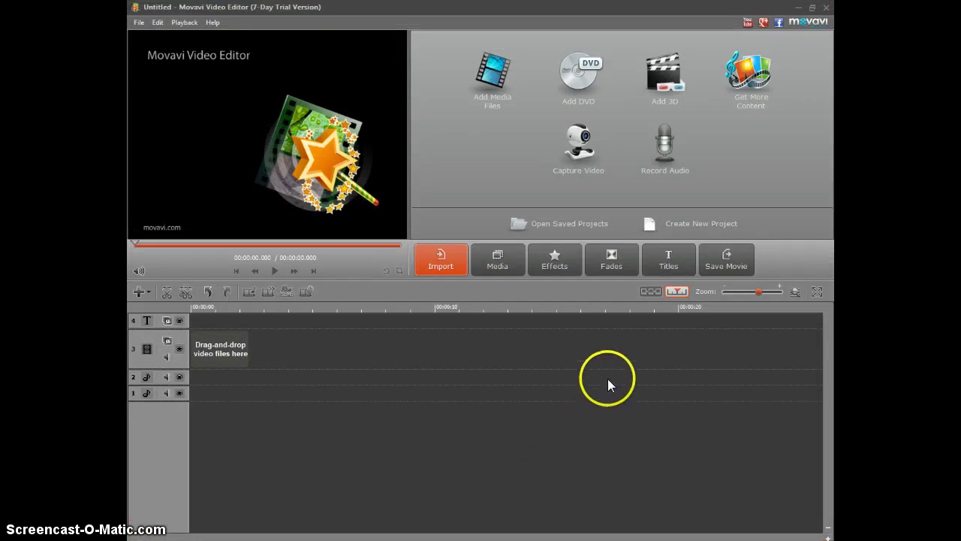
Switch the project to storyboard view, then back to the multi-track timeline view.
{"action": "left_click", "coordinate": [650, 292]}
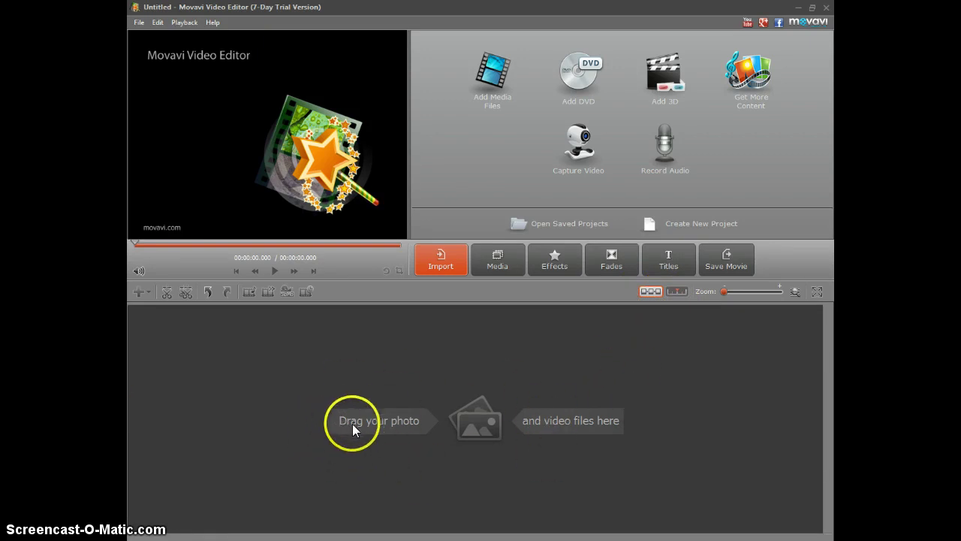
{"action": "left_click", "coordinate": [678, 291]}
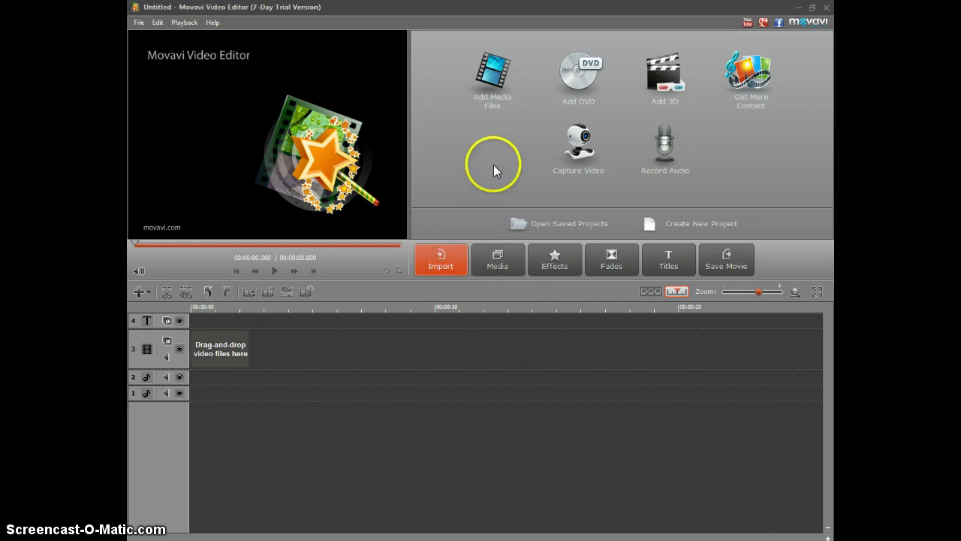
Add MVI_5086.MOV from Libraries > Documents > MovieMaker to the project's media.
{"action": "left_click", "coordinate": [492, 75]}
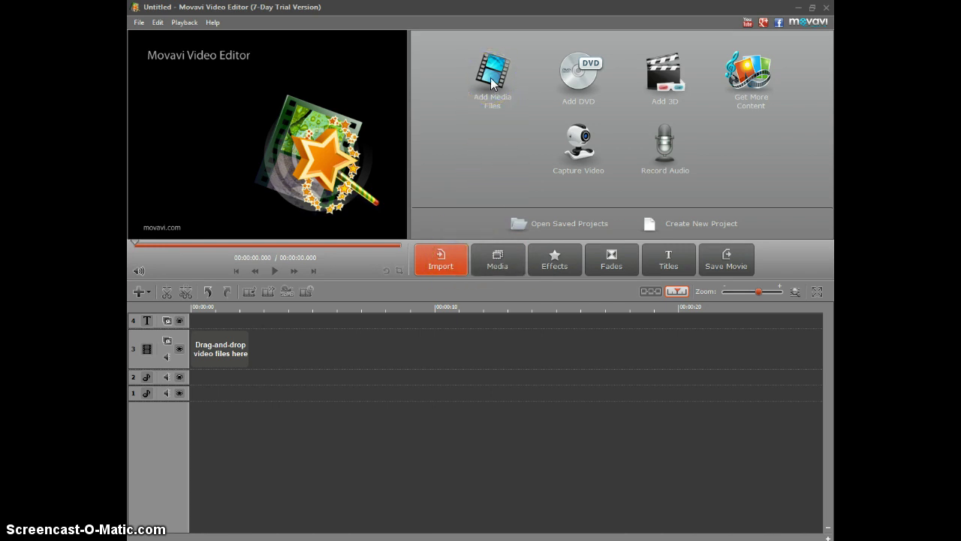
{"action": "left_click_drag", "start_coordinate": [496, 98], "coordinate": [350, 239]}
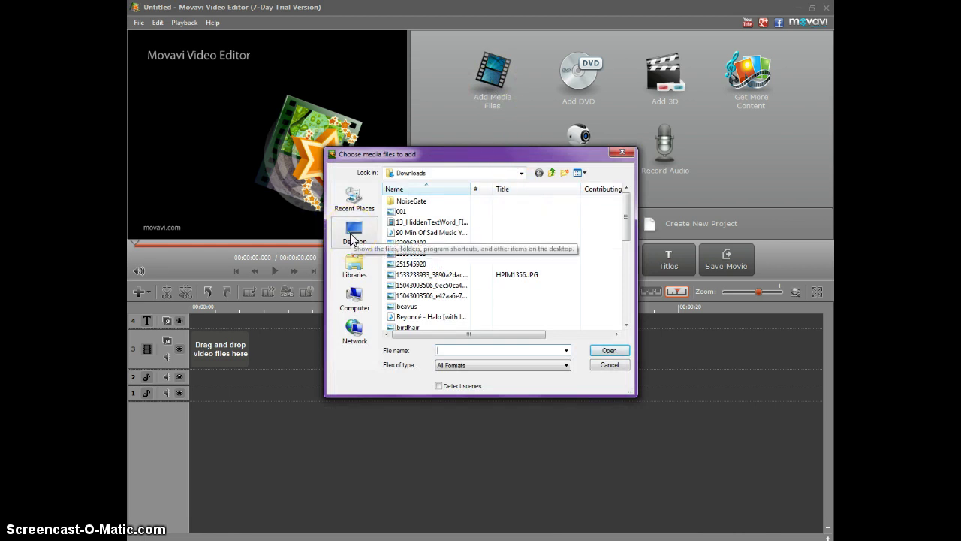
{"action": "mouse_move", "coordinate": [350, 239]}
{"action": "left_mouse_down"}
{"action": "mouse_move", "coordinate": [353, 297]}
{"action": "mouse_move", "coordinate": [350, 236]}
{"action": "mouse_move", "coordinate": [363, 240]}
{"action": "left_mouse_up"}
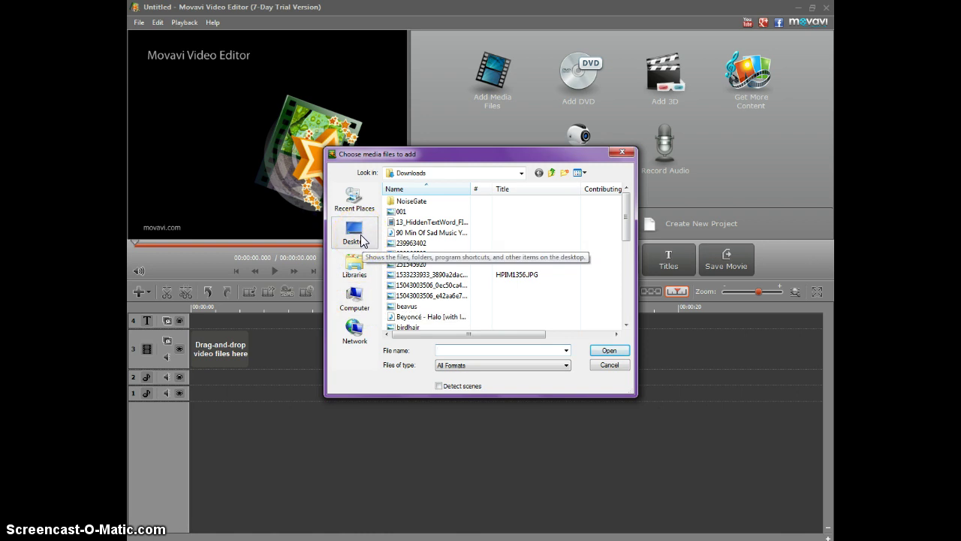
{"action": "left_click", "coordinate": [354, 264]}
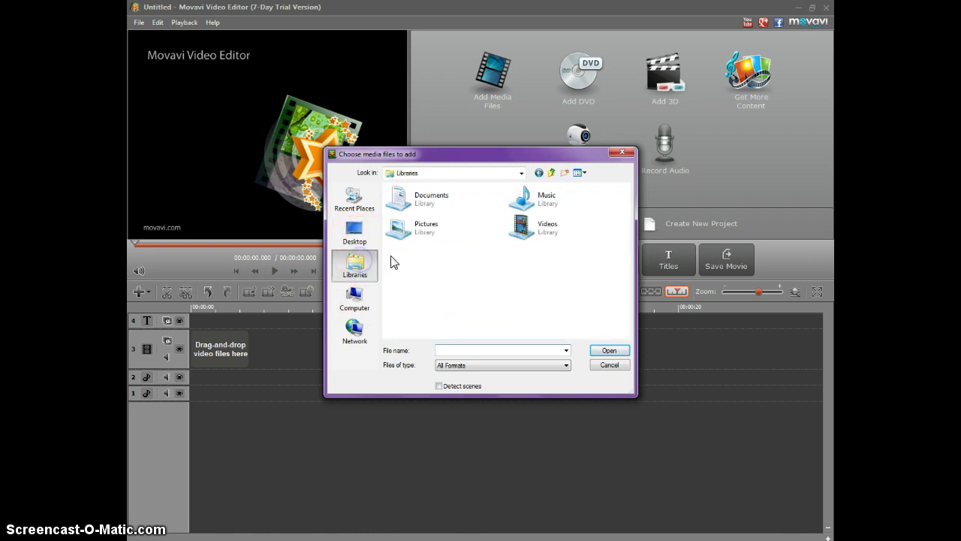
{"action": "double_click", "coordinate": [432, 211]}
{"action": "mouse_move", "coordinate": [623, 218]}
{"action": "left_mouse_down"}
{"action": "mouse_move", "coordinate": [626, 204]}
{"action": "mouse_move", "coordinate": [627, 244]}
{"action": "mouse_move", "coordinate": [625, 214]}
{"action": "left_mouse_up"}
{"action": "double_click", "coordinate": [501, 252]}
{"action": "double_click", "coordinate": [440, 212]}
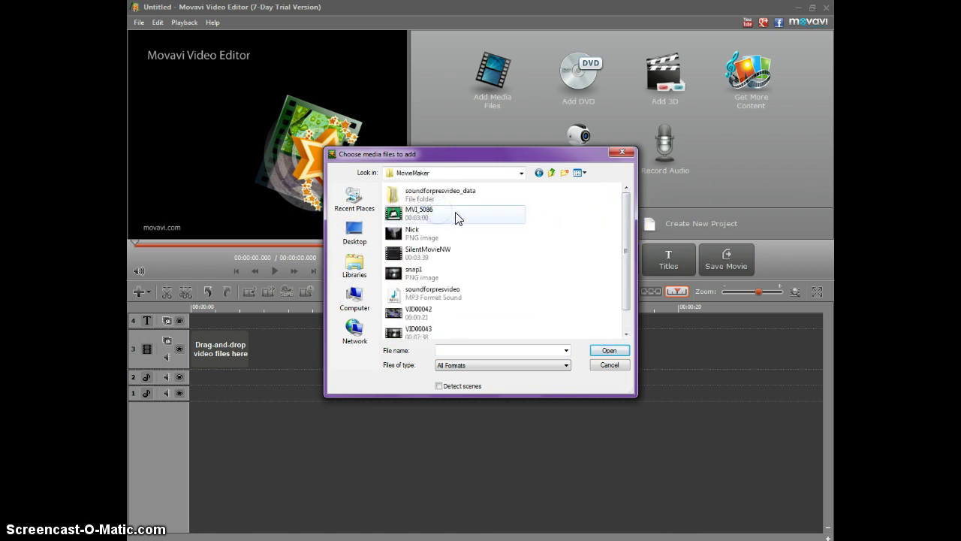
{"action": "double_click", "coordinate": [434, 218]}
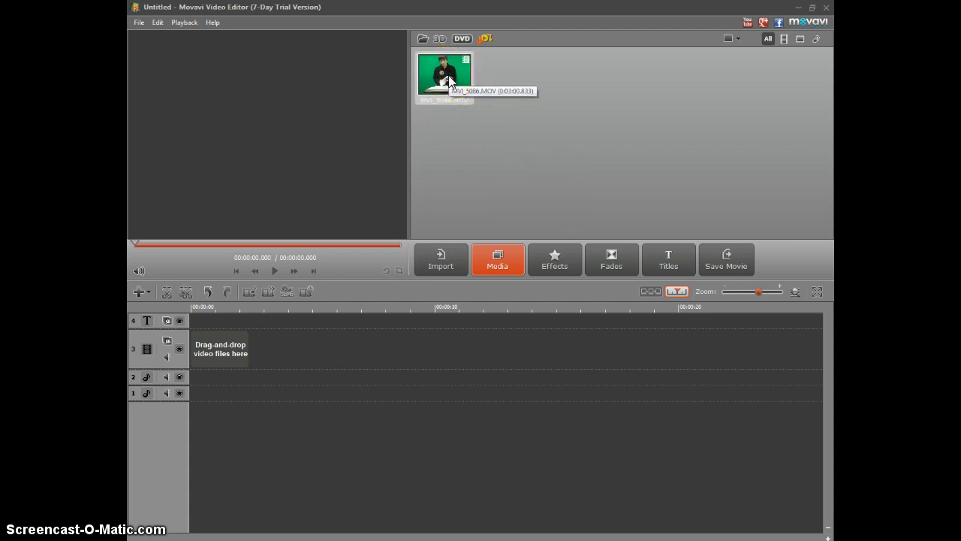
Drop MVI_5086.MOV onto video track 3 and accept the adjusted project settings.
{"action": "left_click_drag", "start_coordinate": [449, 79], "coordinate": [221, 350]}
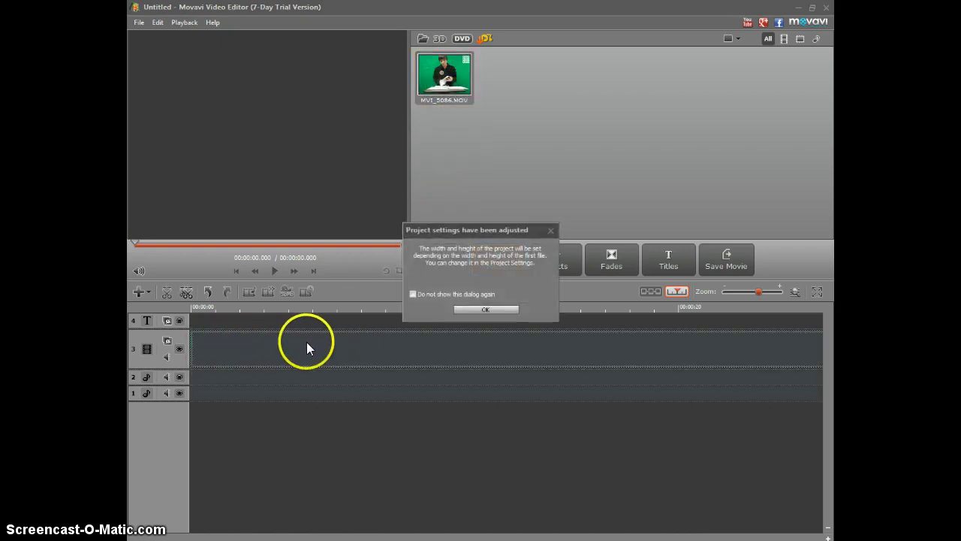
{"action": "left_click", "coordinate": [488, 308]}
{"action": "left_click", "coordinate": [505, 153]}
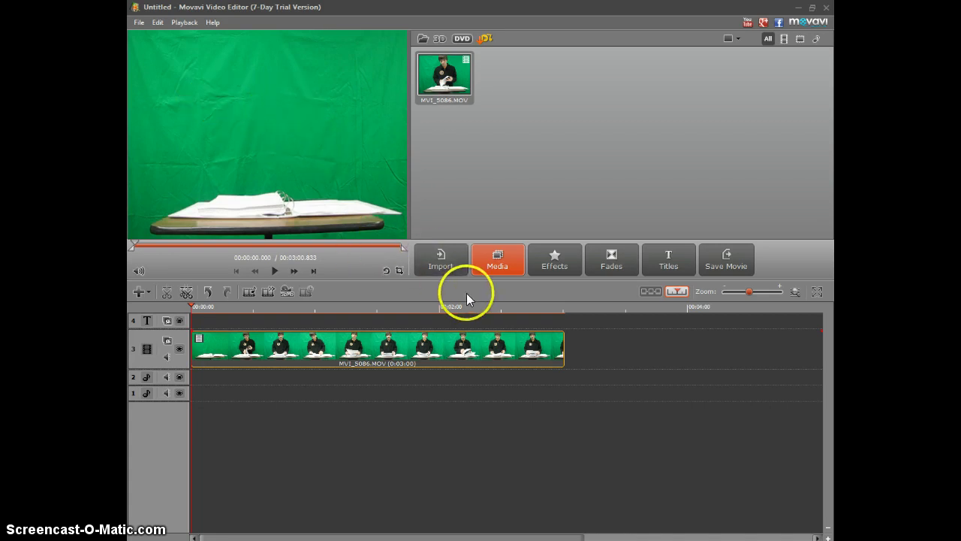
Insert a new video track from track 3's Insert Track > Video Track menu.
{"action": "left_click", "coordinate": [180, 342]}
{"action": "right_click", "coordinate": [180, 341]}
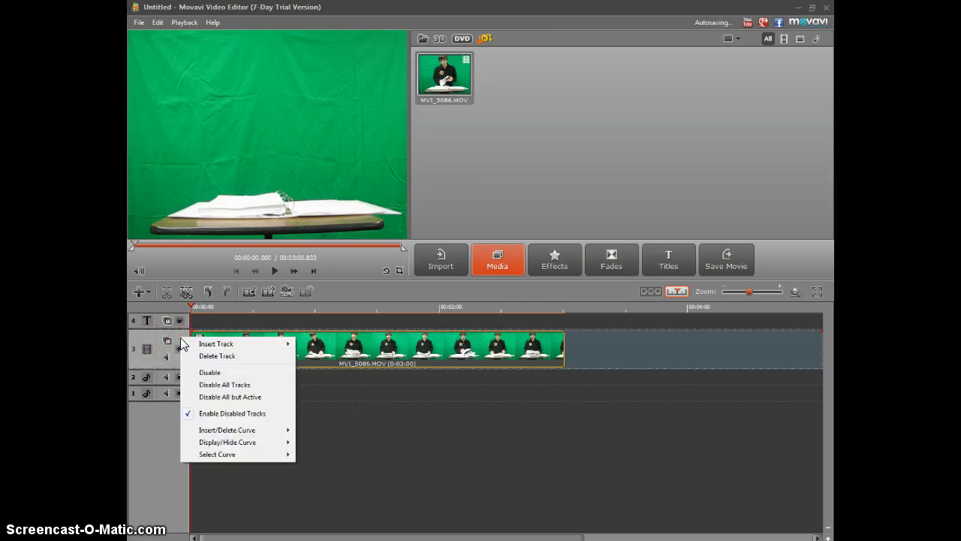
{"action": "mouse_move", "coordinate": [258, 349]}
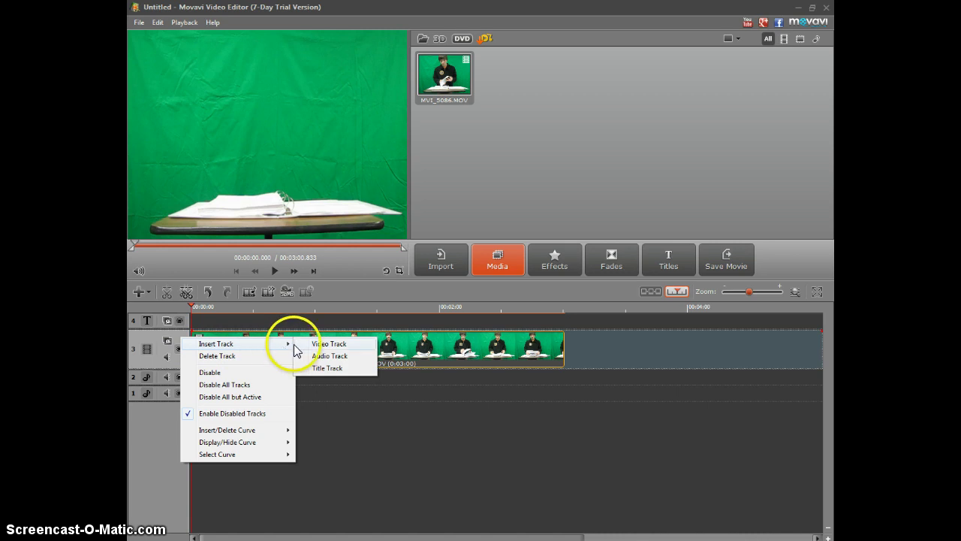
{"action": "left_click", "coordinate": [318, 345]}
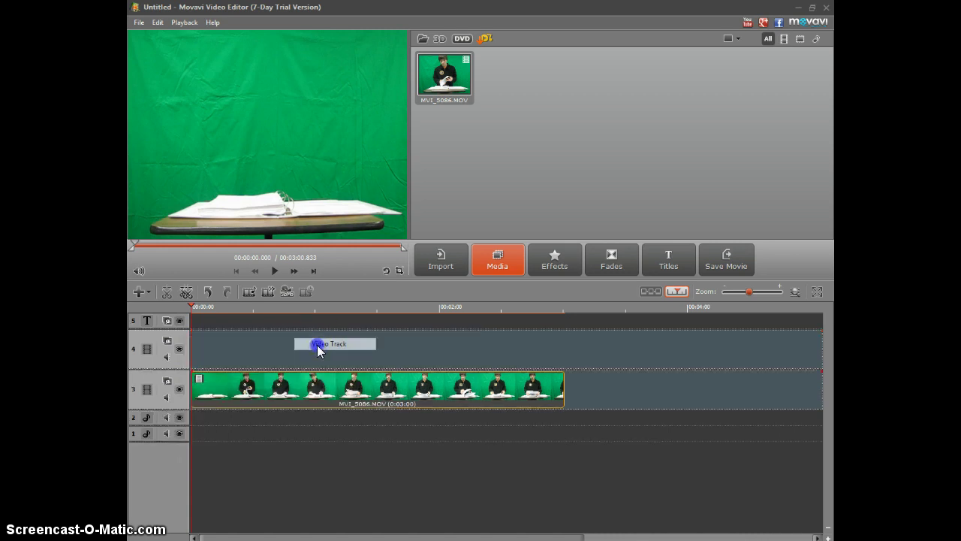
Move the empty video track beneath the clip's track, leaving the clip on track 4.
{"action": "right_click", "coordinate": [511, 206]}
{"action": "left_click", "coordinate": [499, 206]}
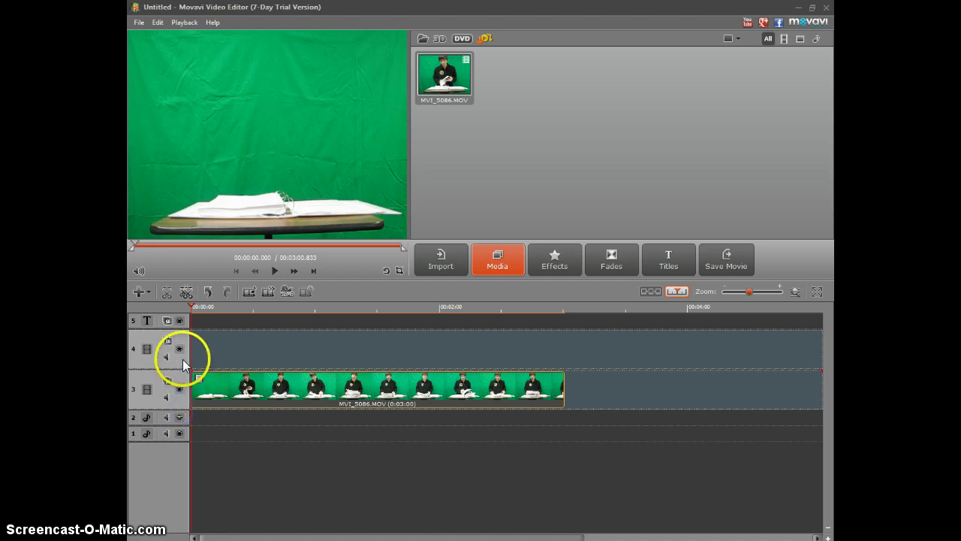
{"action": "left_click", "coordinate": [180, 359]}
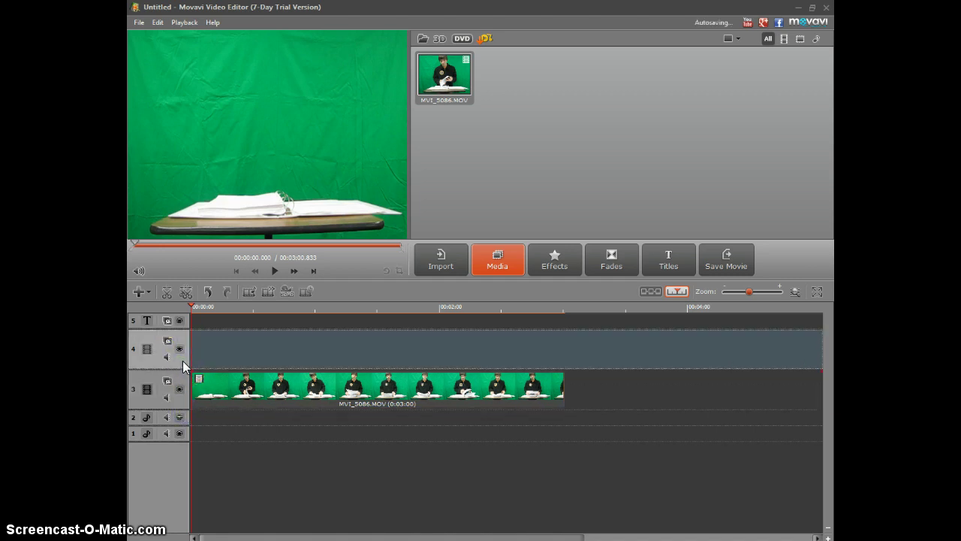
{"action": "left_click_drag", "start_coordinate": [182, 360], "coordinate": [185, 408]}
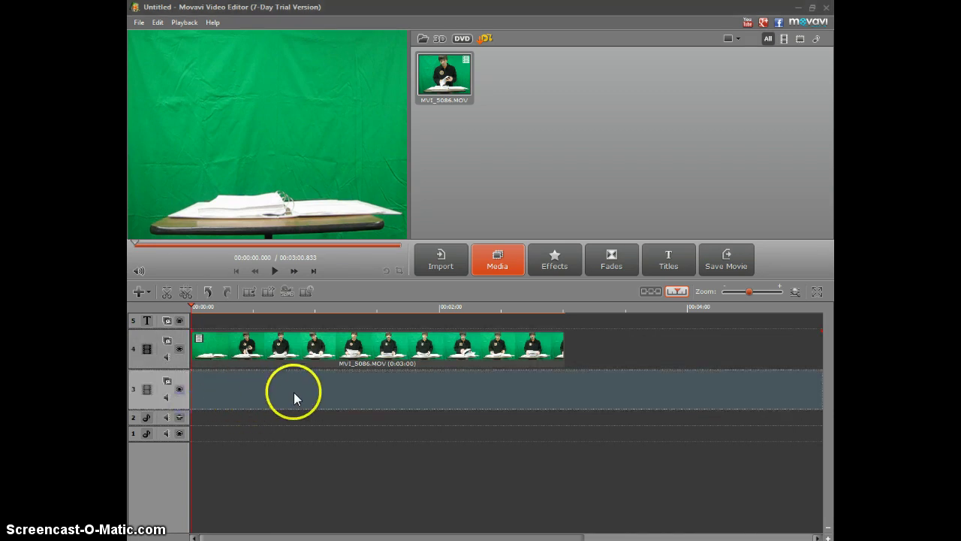
Import the wh-hallway.jpg image through Add Media Files.
{"action": "left_click", "coordinate": [448, 268]}
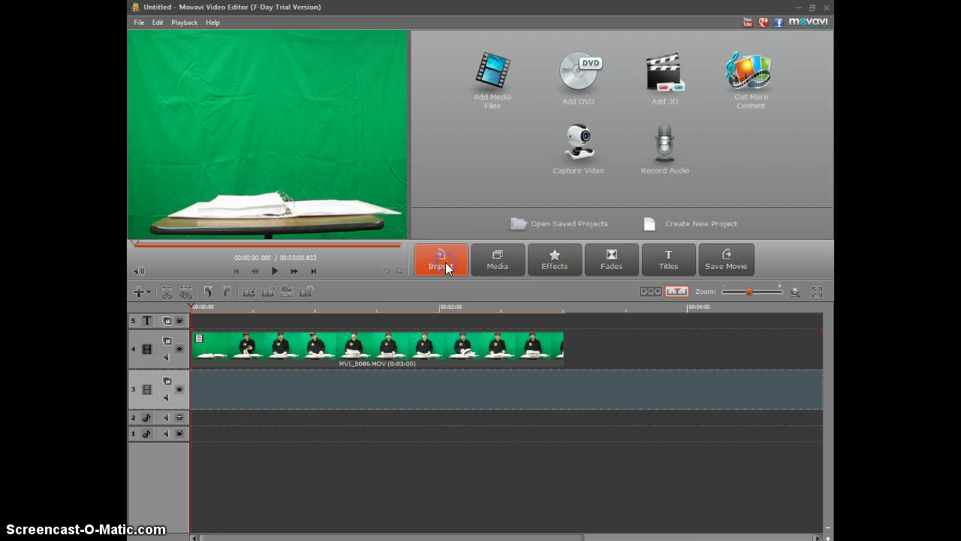
{"action": "left_click", "coordinate": [500, 87]}
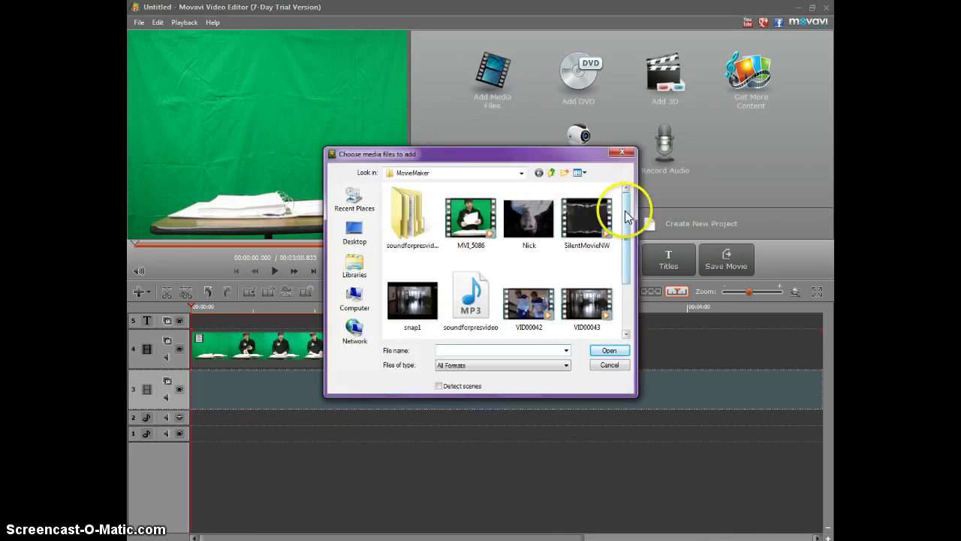
{"action": "left_click_drag", "start_coordinate": [628, 212], "coordinate": [633, 263]}
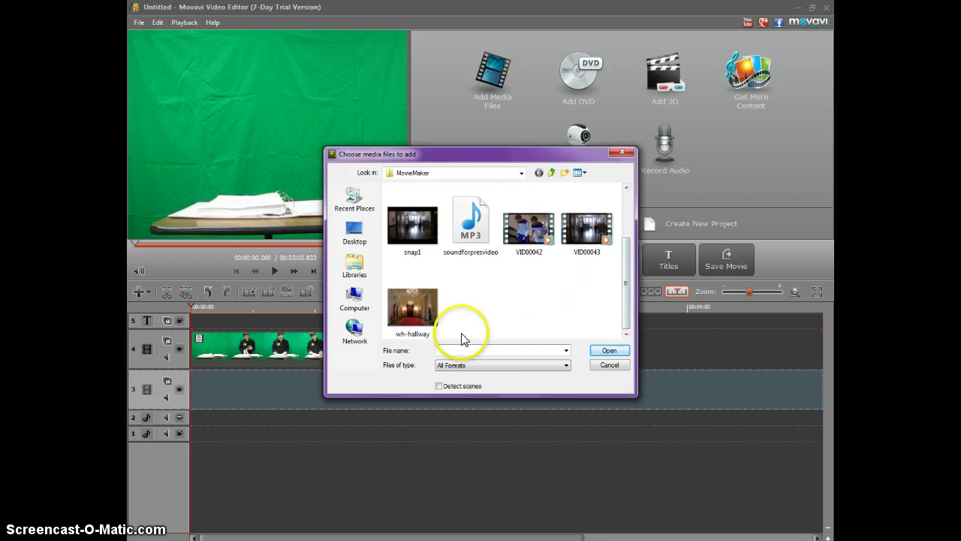
{"action": "left_click", "coordinate": [419, 320]}
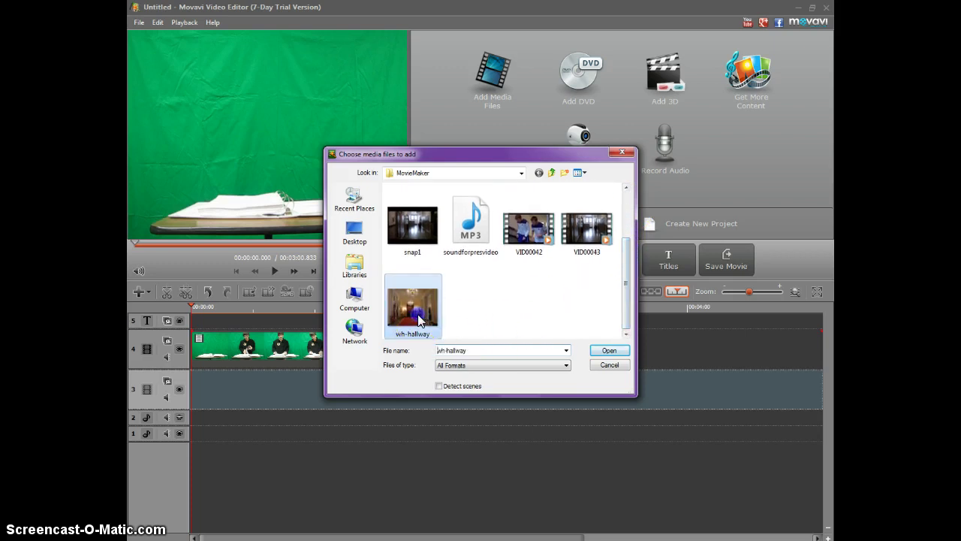
{"action": "left_click", "coordinate": [604, 352]}
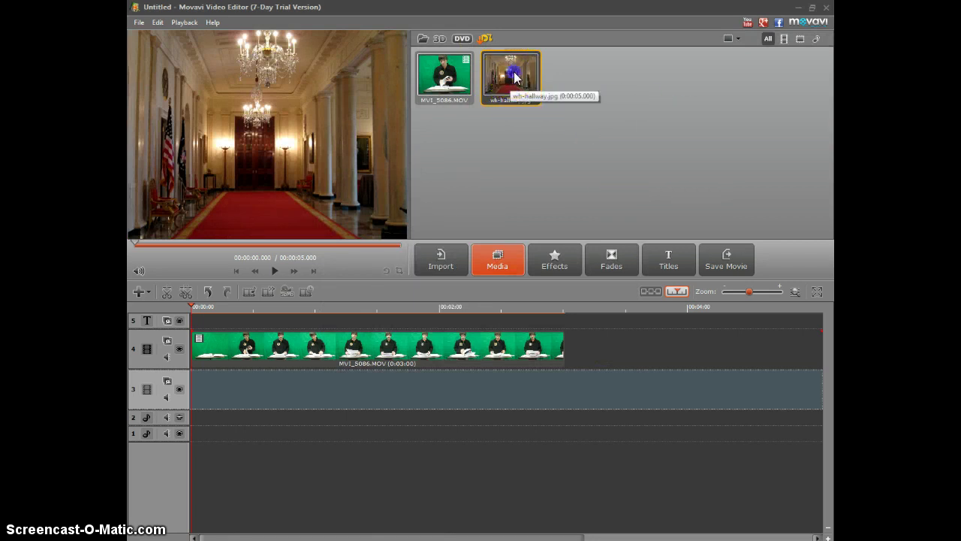
Put wh-hallway on track 3 and stretch it to 0:03:00 to match MVI_5086 above.
{"action": "left_click_drag", "start_coordinate": [511, 79], "coordinate": [221, 392]}
{"action": "left_click", "coordinate": [199, 390]}
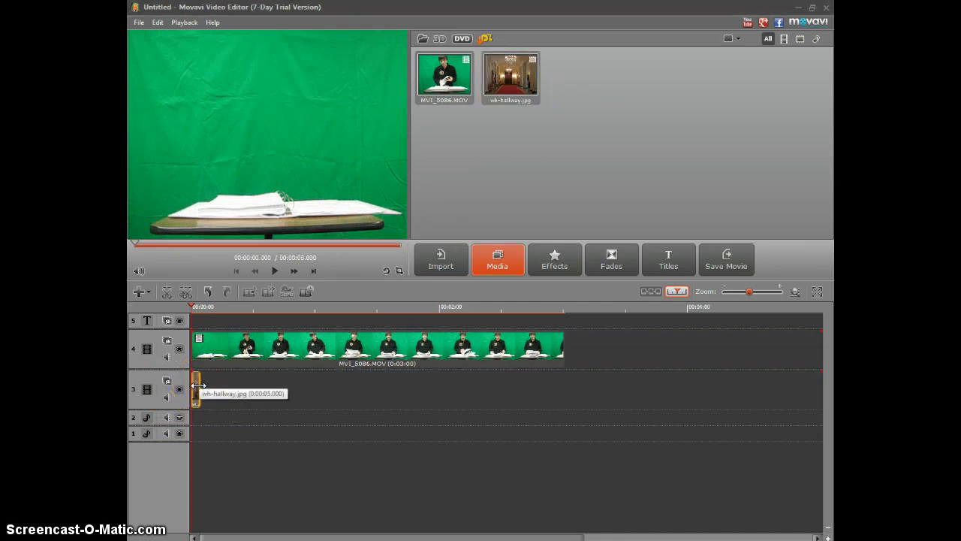
{"action": "left_click_drag", "start_coordinate": [198, 386], "coordinate": [567, 393]}
{"action": "left_click", "coordinate": [338, 397]}
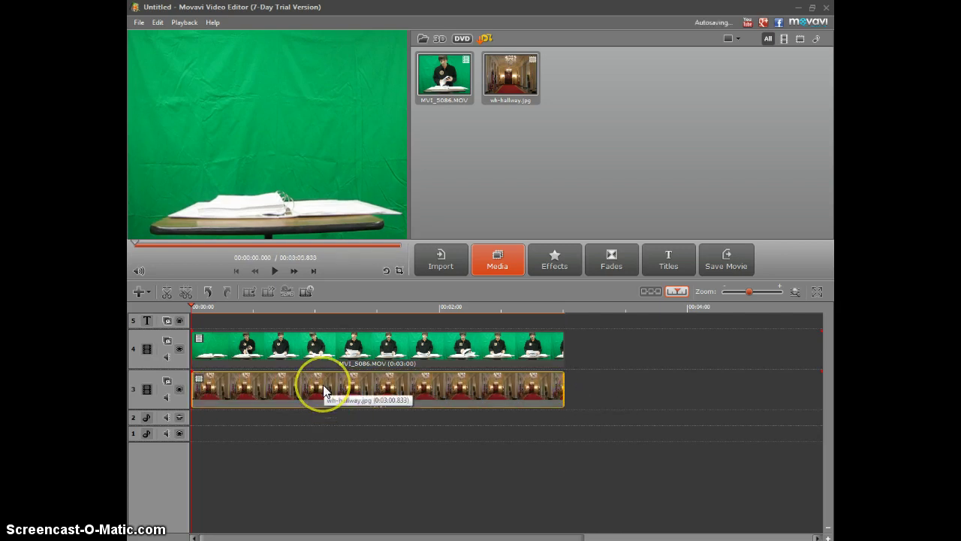
{"action": "left_click", "coordinate": [397, 354]}
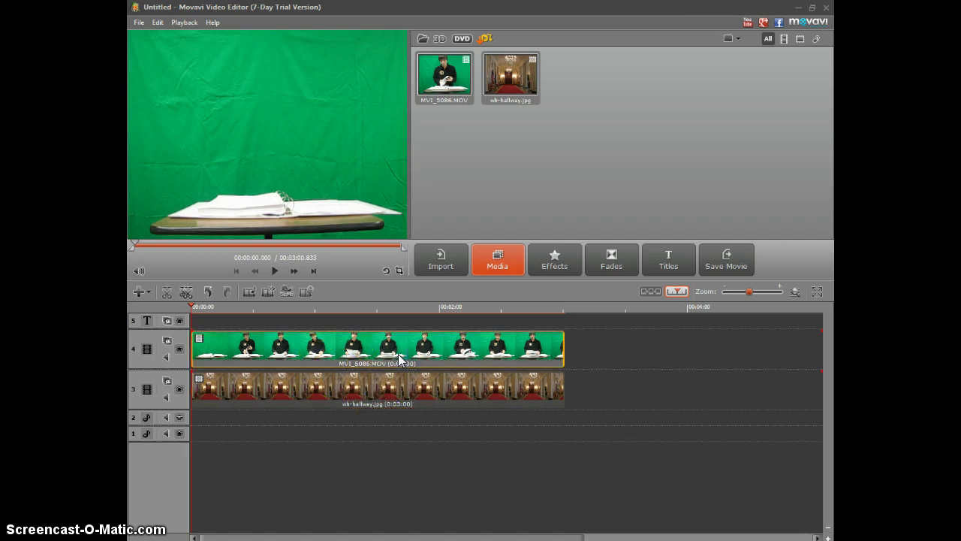
Drag Chroma Key Green from the Effects Chroma Key category onto MVI_5086.MOV on track 4.
{"action": "left_click", "coordinate": [569, 262]}
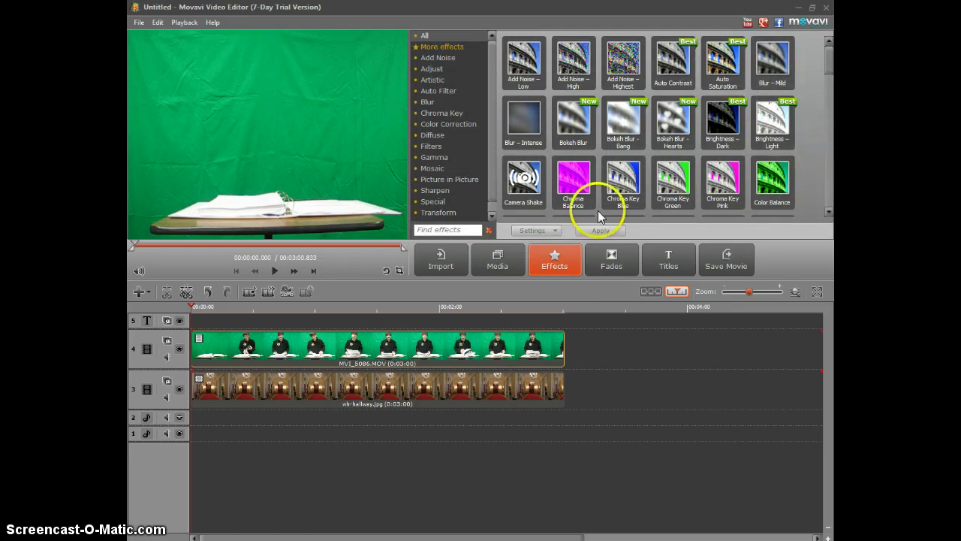
{"action": "left_click", "coordinate": [445, 113]}
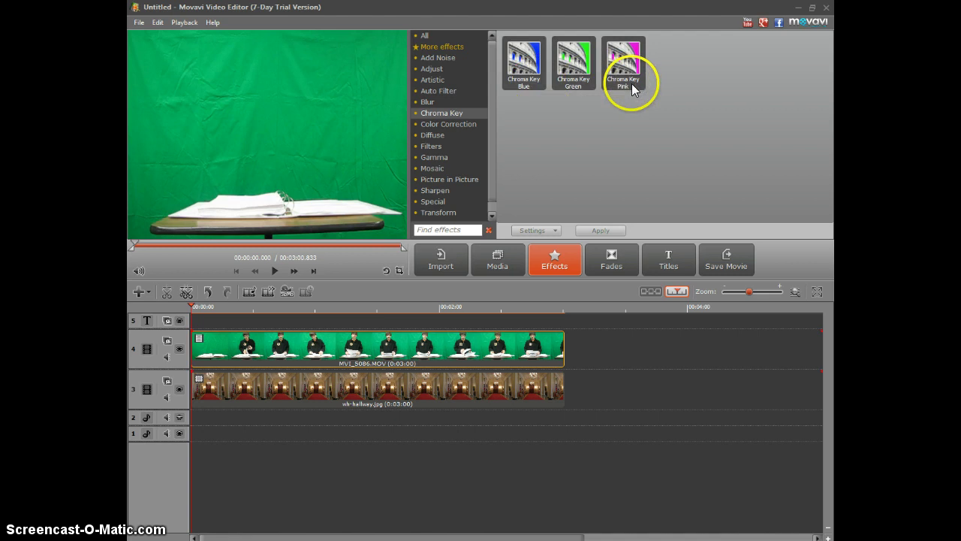
{"action": "left_click", "coordinate": [577, 77]}
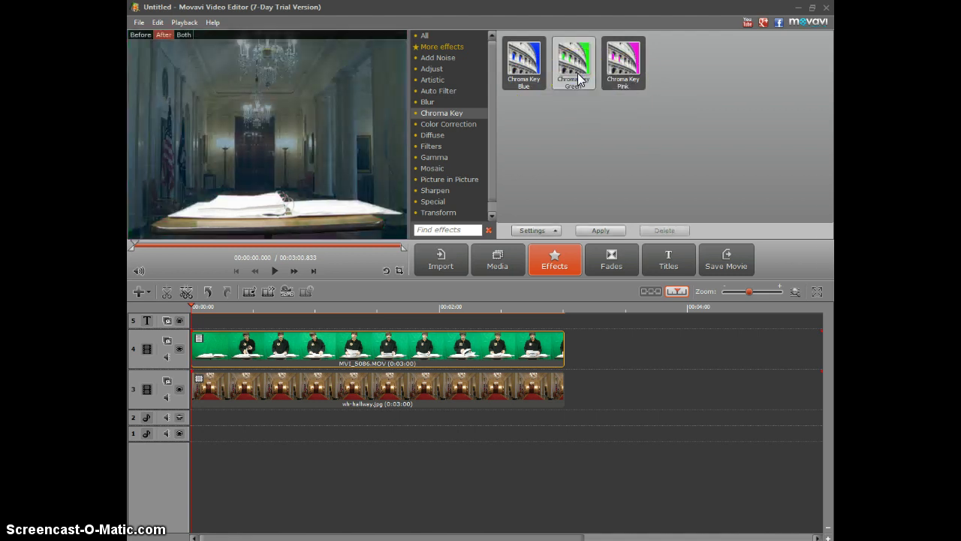
{"action": "left_click", "coordinate": [590, 125]}
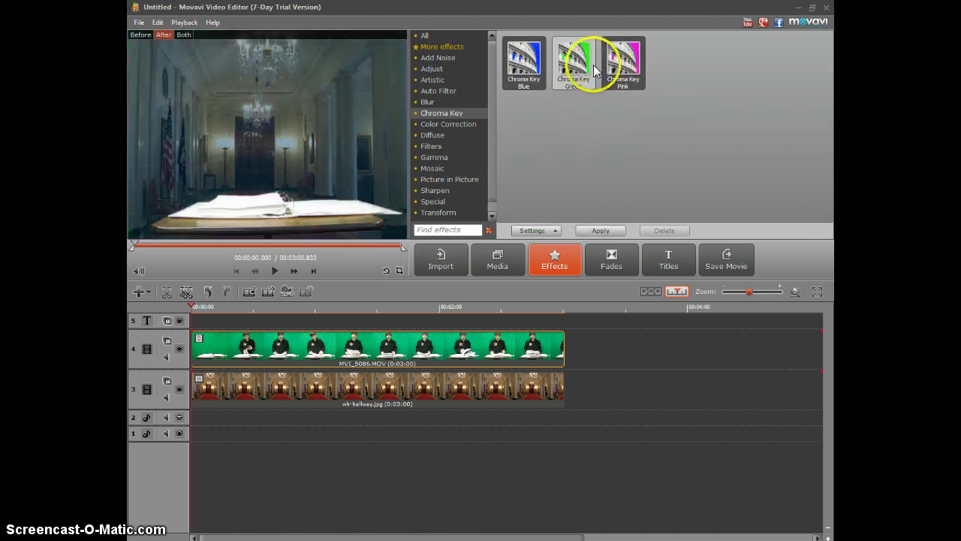
{"action": "left_click_drag", "start_coordinate": [573, 63], "coordinate": [549, 341]}
{"action": "left_click", "coordinate": [559, 342]}
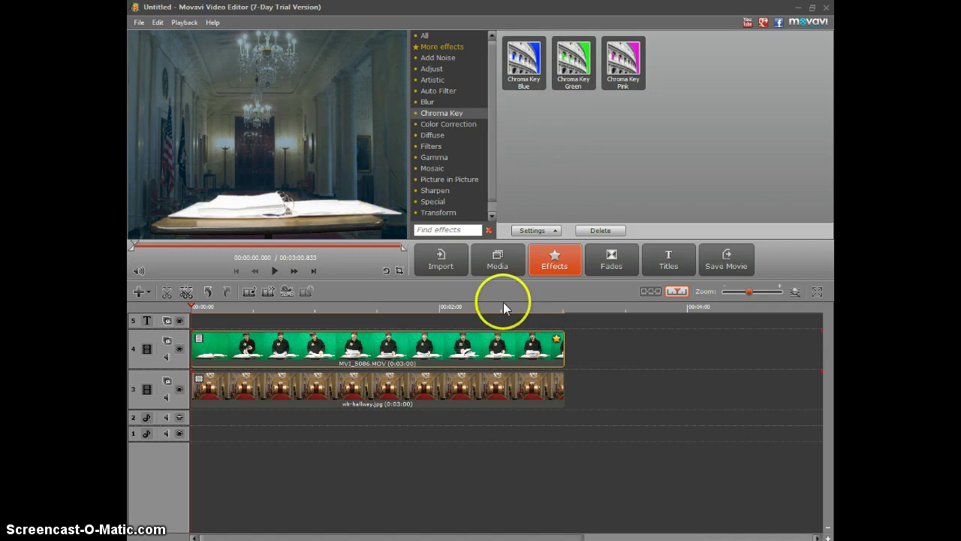
{"action": "left_click", "coordinate": [542, 349]}
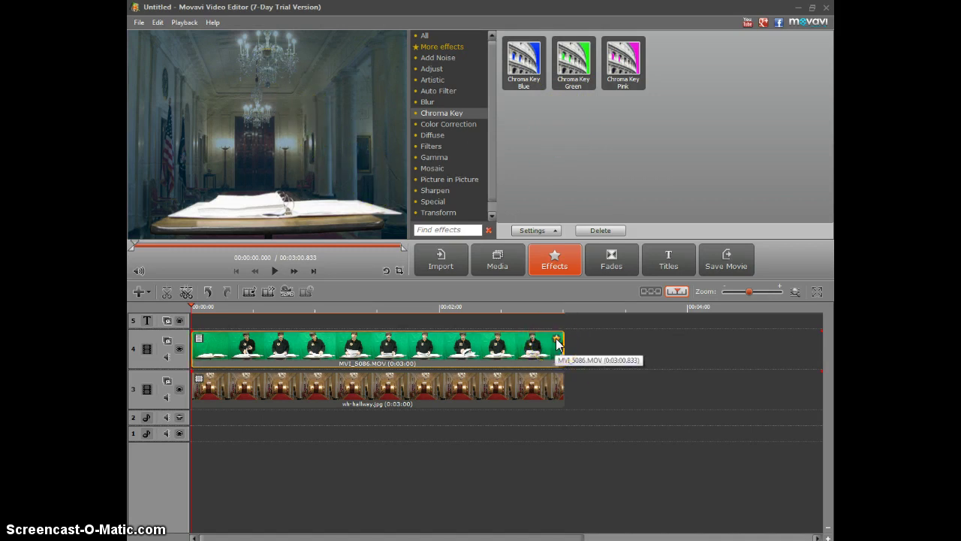
In the chroma key settings, set the key colour to Red 0, Green 170, Blue 0.
{"action": "left_click", "coordinate": [556, 231]}
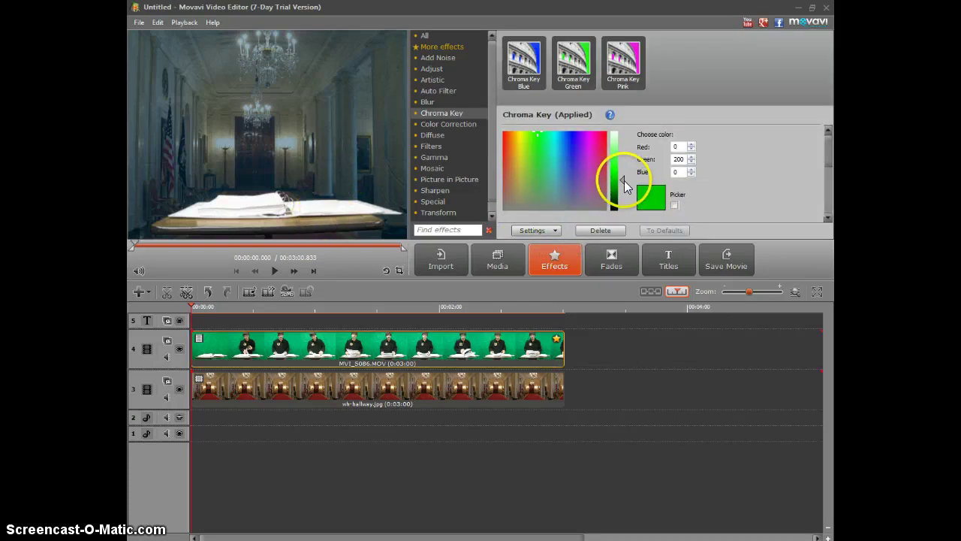
{"action": "left_click_drag", "start_coordinate": [623, 186], "coordinate": [599, 179]}
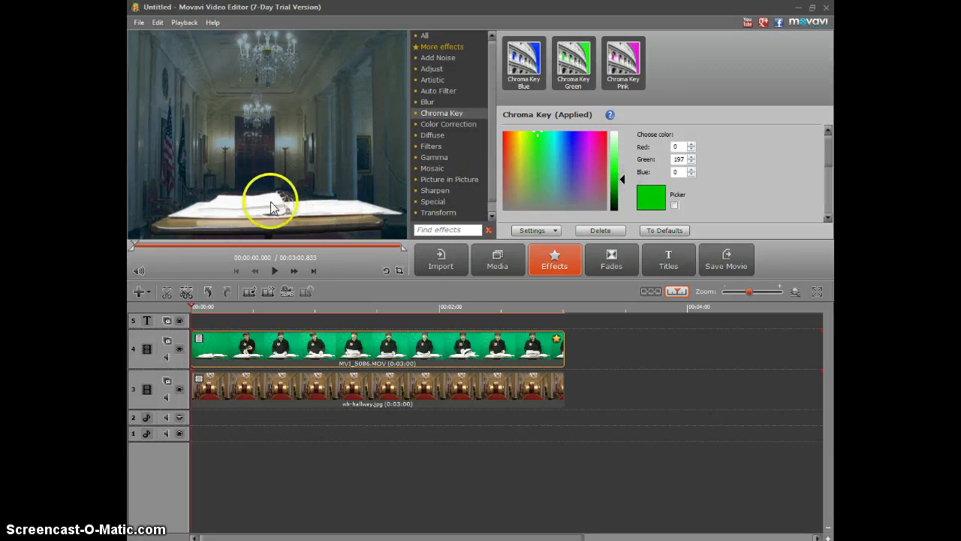
{"action": "mouse_move", "coordinate": [624, 177]}
{"action": "left_mouse_down"}
{"action": "mouse_move", "coordinate": [624, 211]}
{"action": "mouse_move", "coordinate": [626, 184]}
{"action": "left_mouse_up"}
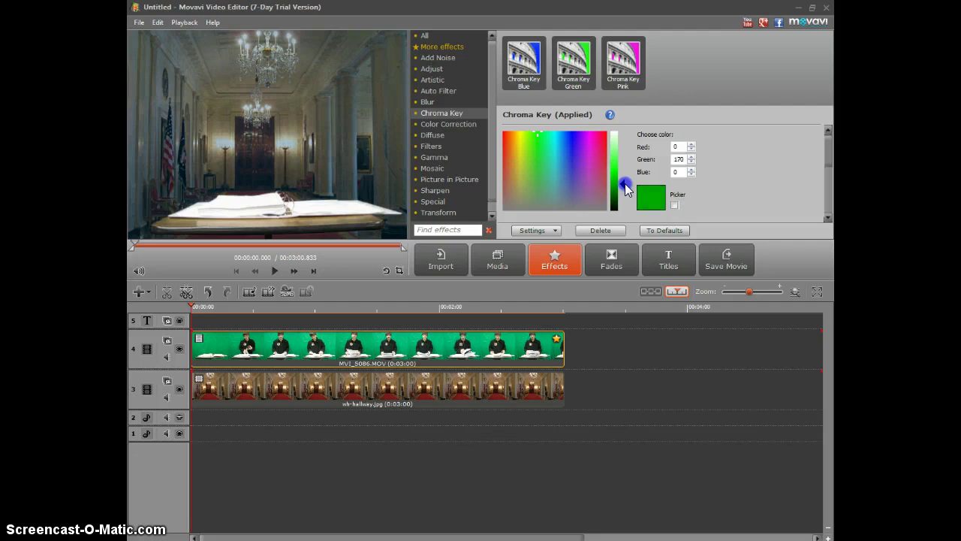
{"action": "left_click_drag", "start_coordinate": [626, 189], "coordinate": [626, 190]}
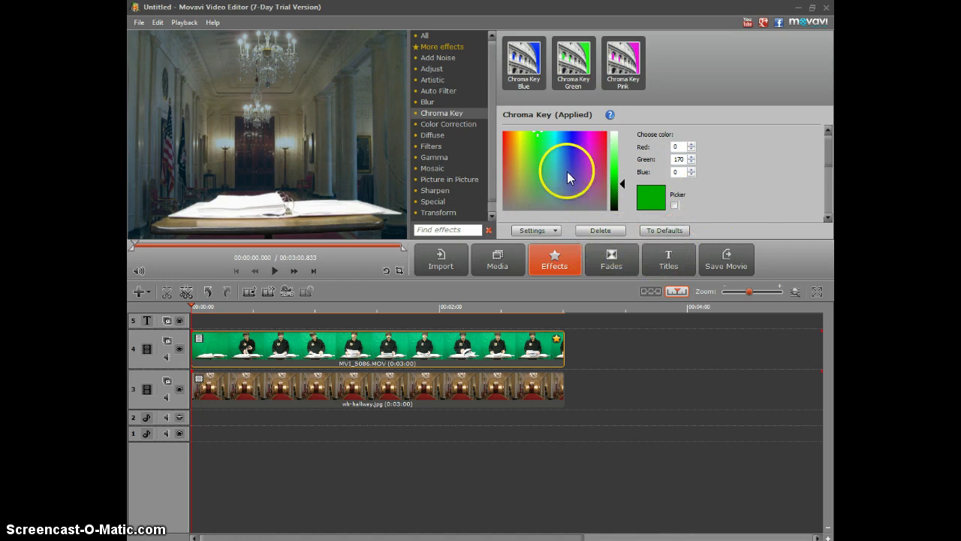
{"action": "left_click", "coordinate": [542, 232]}
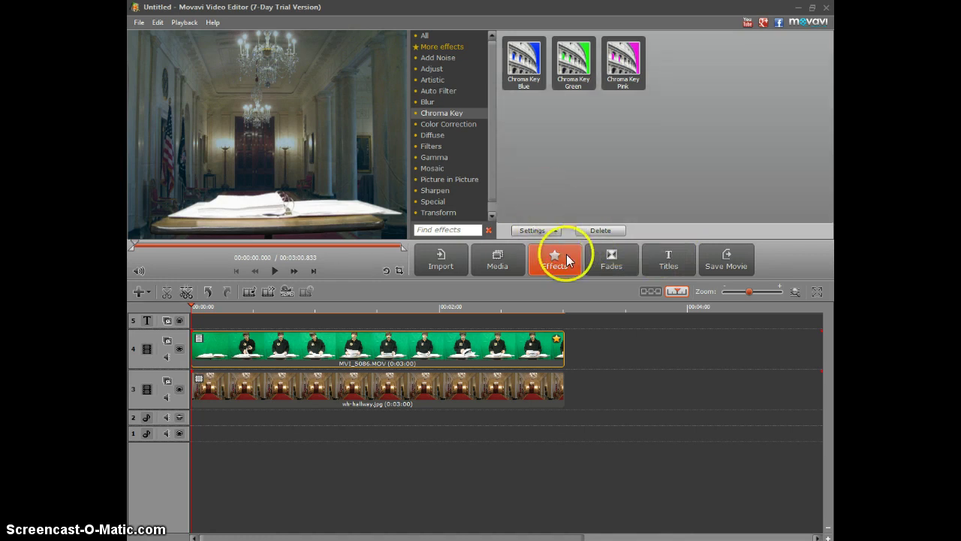